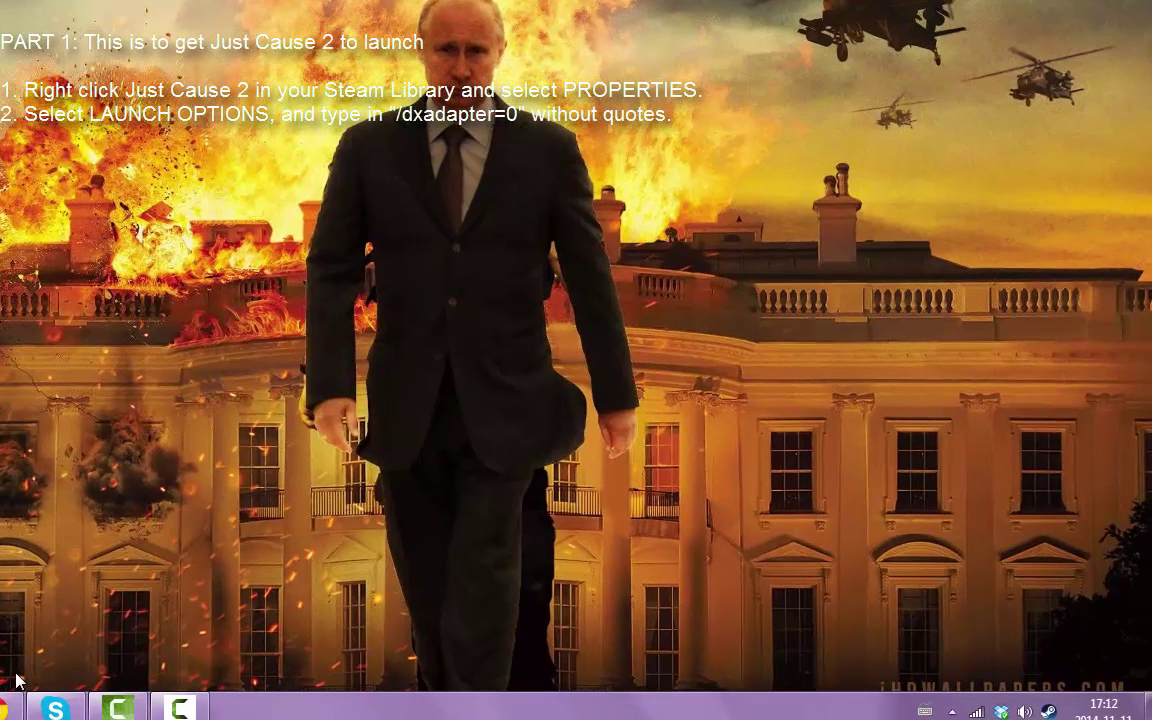
- Bring the GameFAQs thread with the Just Cause 2 fix back into view from the taskbar
{"action": "mouse_move", "coordinate": [5, 705]}
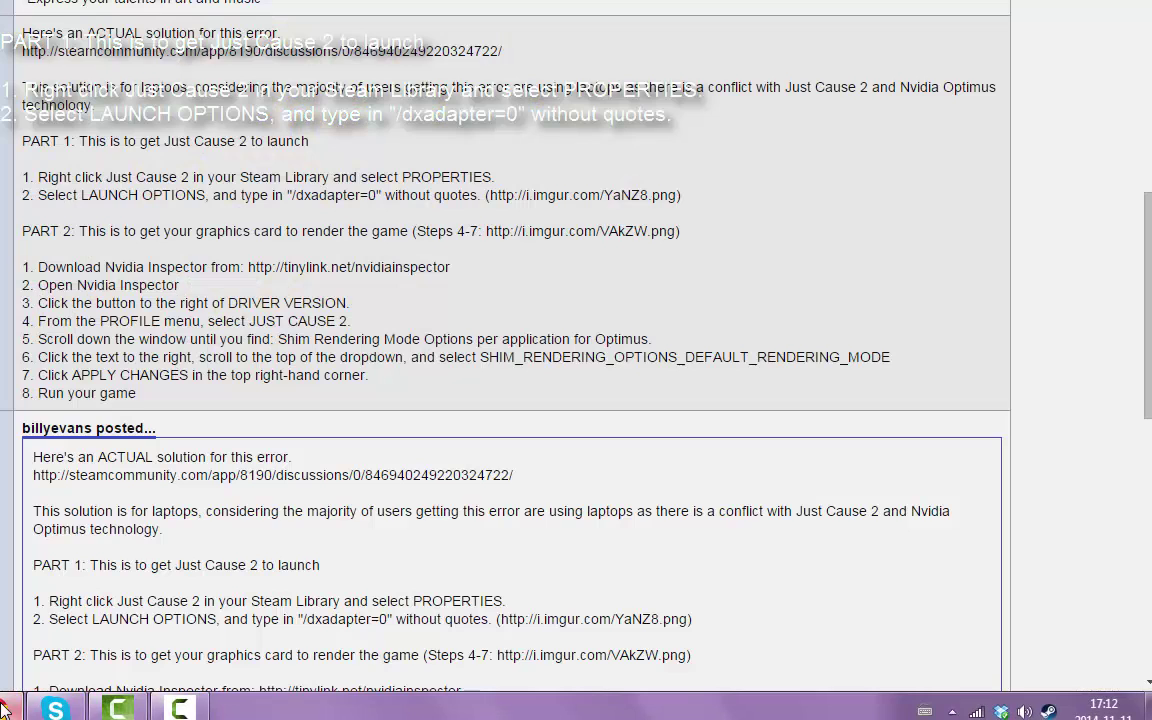
{"action": "left_click", "coordinate": [6, 632]}
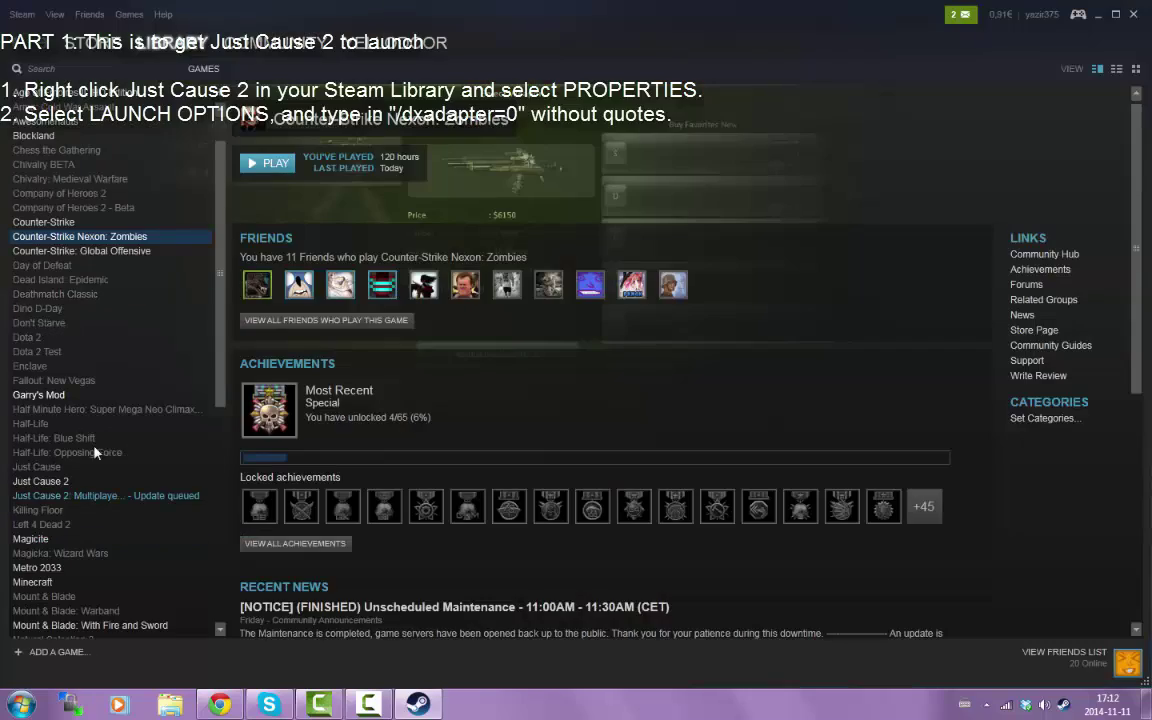
- Open Just Cause 2's Steam Properties and look through the Updates and Local Files tabs
{"action": "left_click", "coordinate": [40, 524]}
{"action": "right_click", "coordinate": [40, 524]}
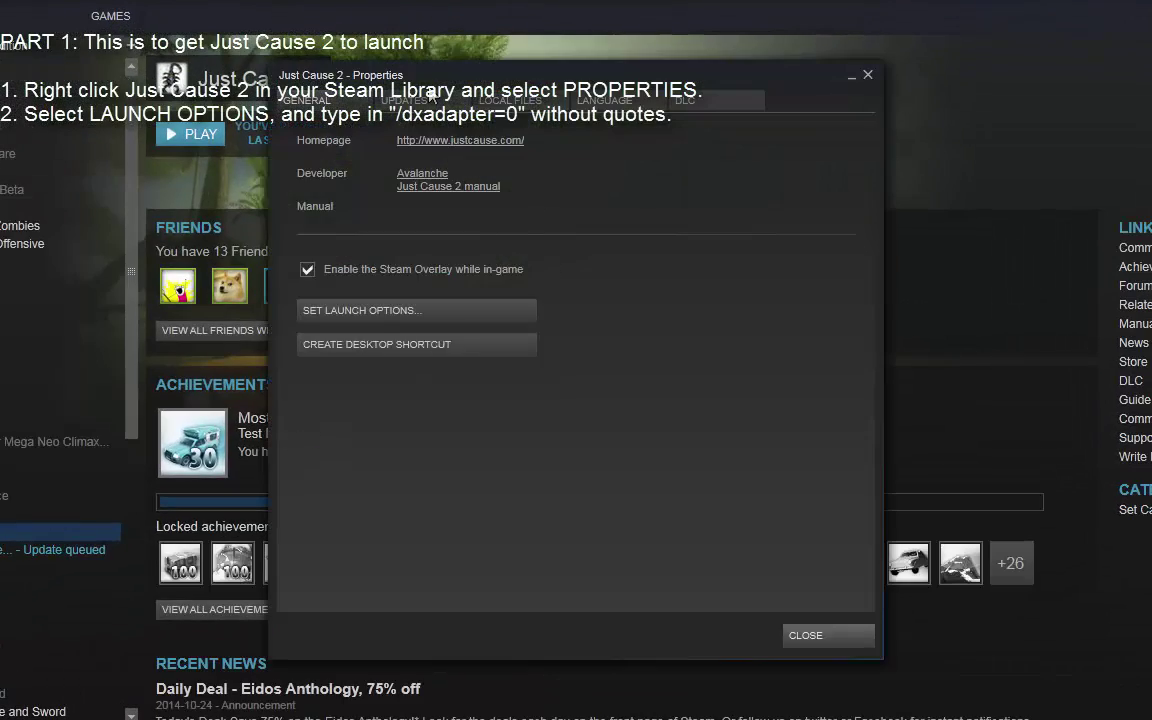
{"action": "left_click", "coordinate": [430, 93]}
{"action": "left_click", "coordinate": [510, 100]}
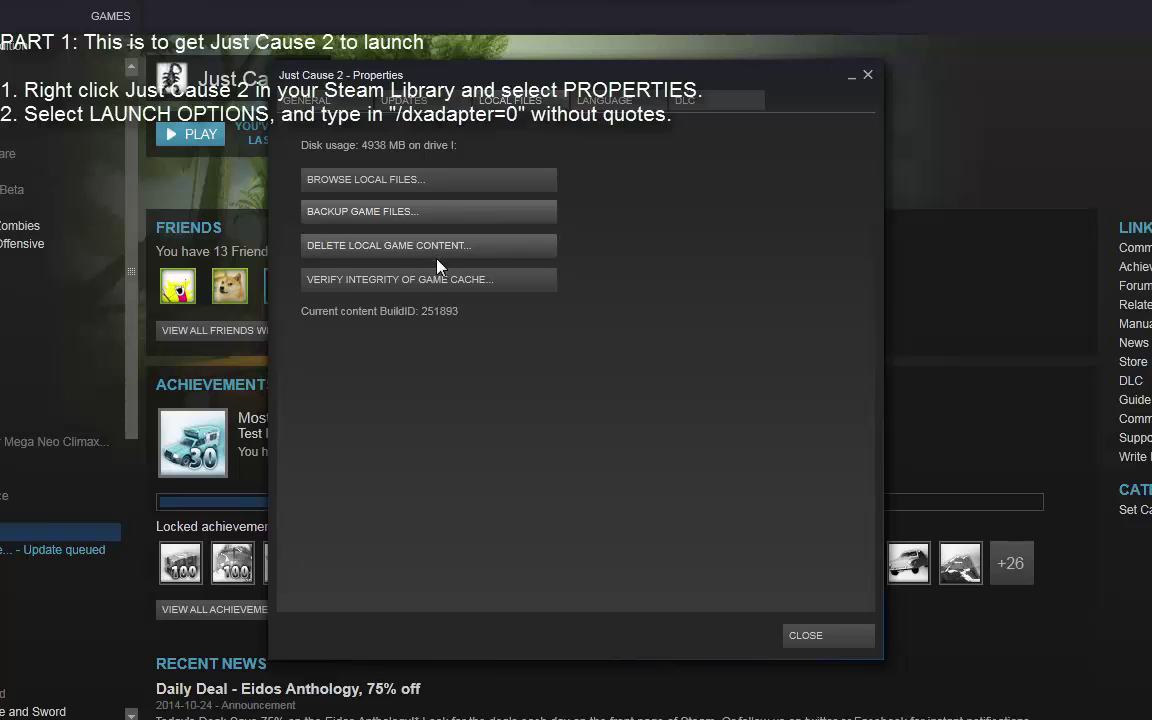
{"action": "left_click", "coordinate": [306, 100]}
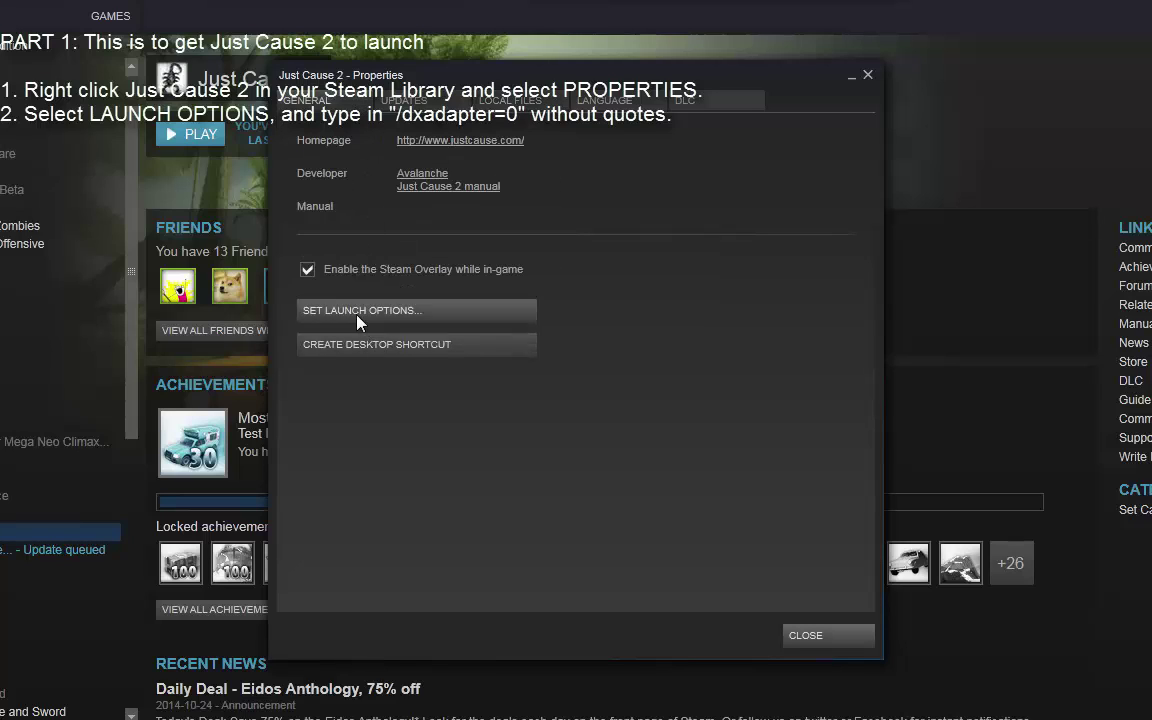
- Create a Just Cause 2 desktop shortcut and open its Set Launch Options dialog
{"action": "left_click", "coordinate": [372, 346]}
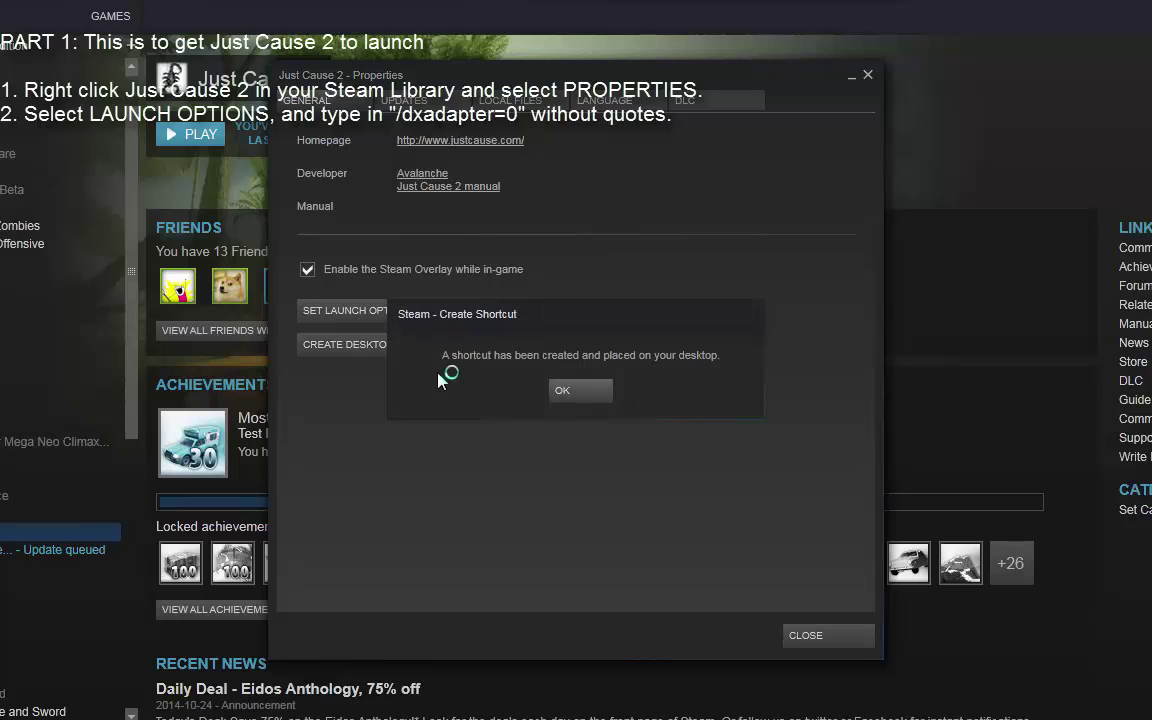
{"action": "left_click", "coordinate": [582, 393]}
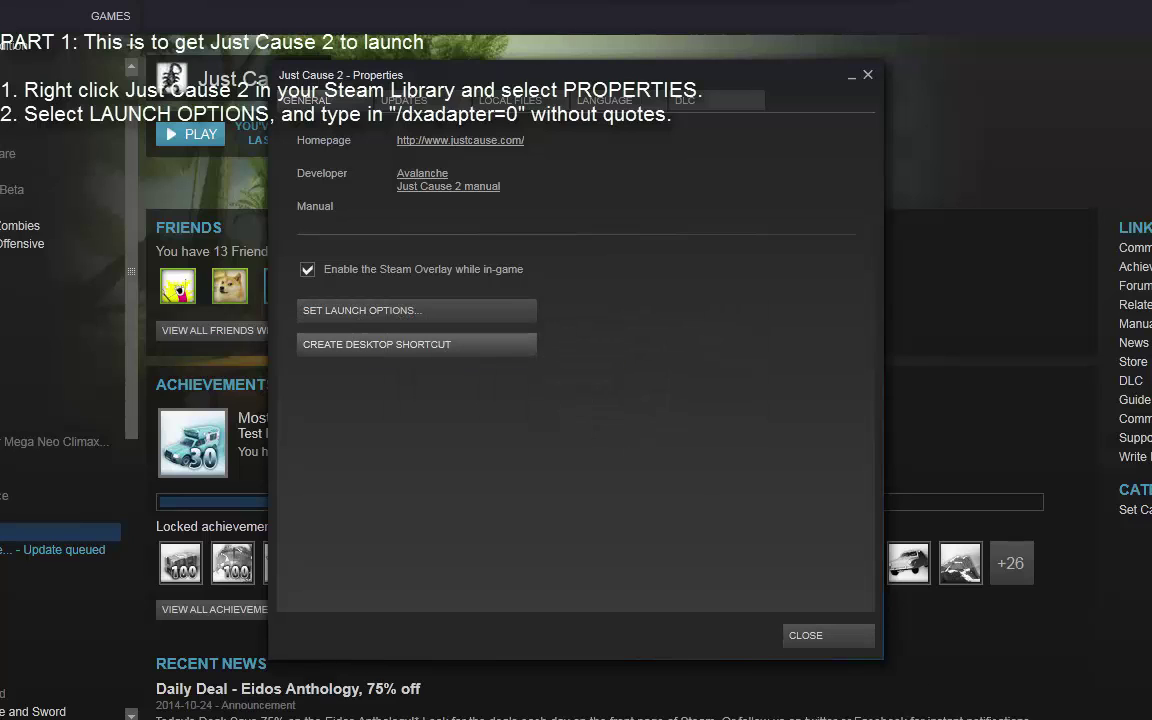
{"action": "left_click", "coordinate": [349, 316]}
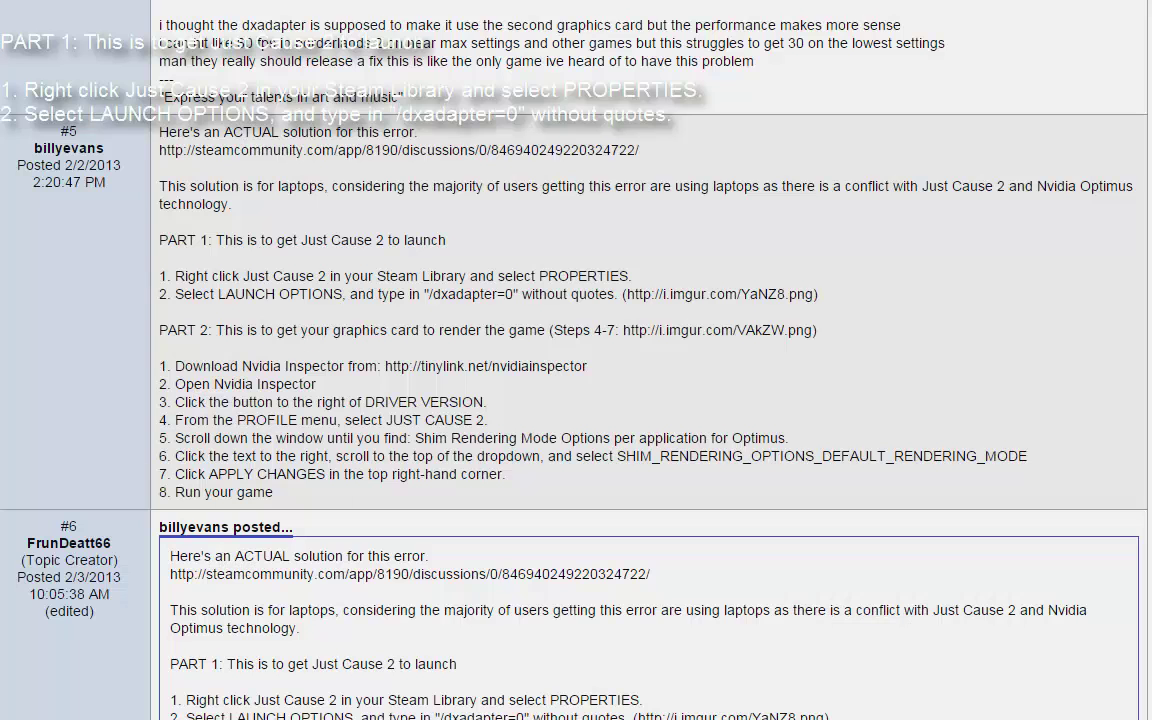
- Copy dxadapter=0 from the forum post into Just Cause 2's launch options and close the dialog
{"action": "left_click", "coordinate": [540, 620]}
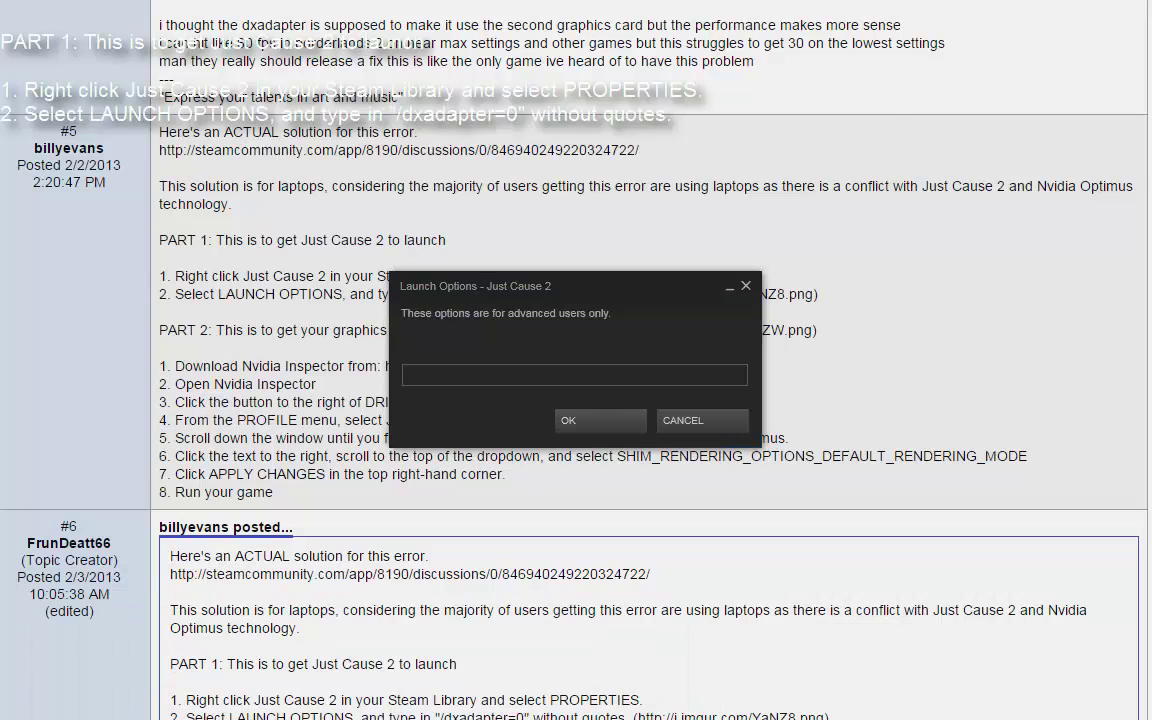
{"action": "left_click", "coordinate": [399, 703]}
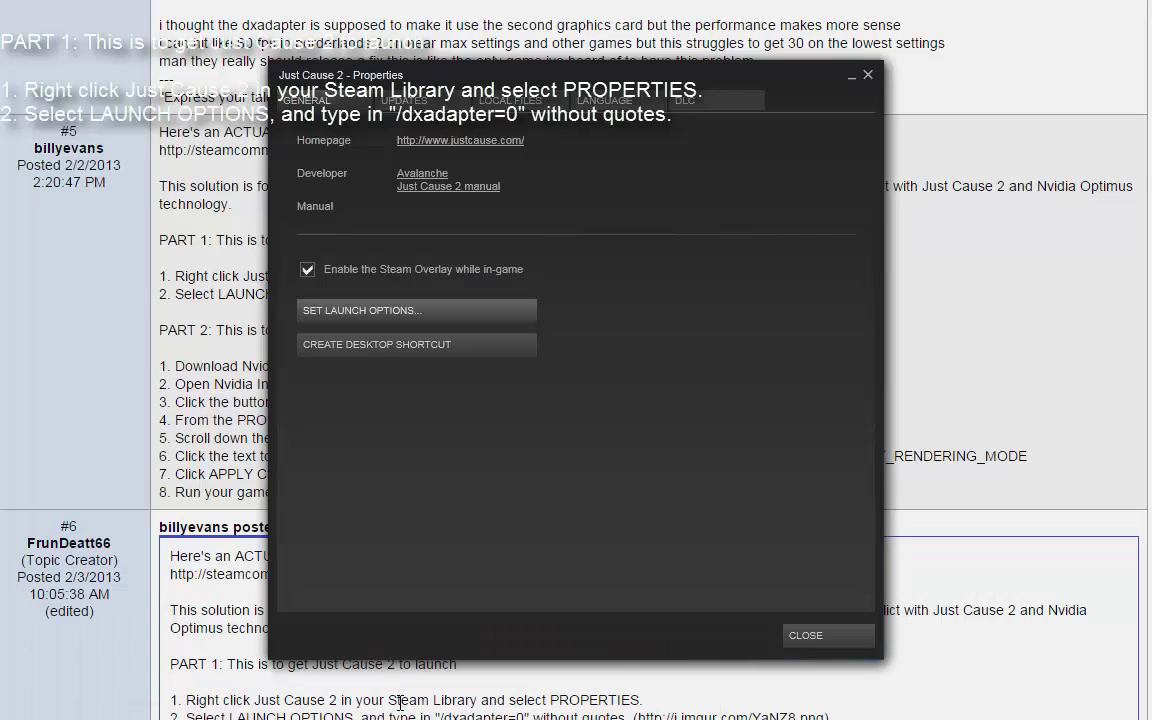
{"action": "left_click", "coordinate": [118, 392]}
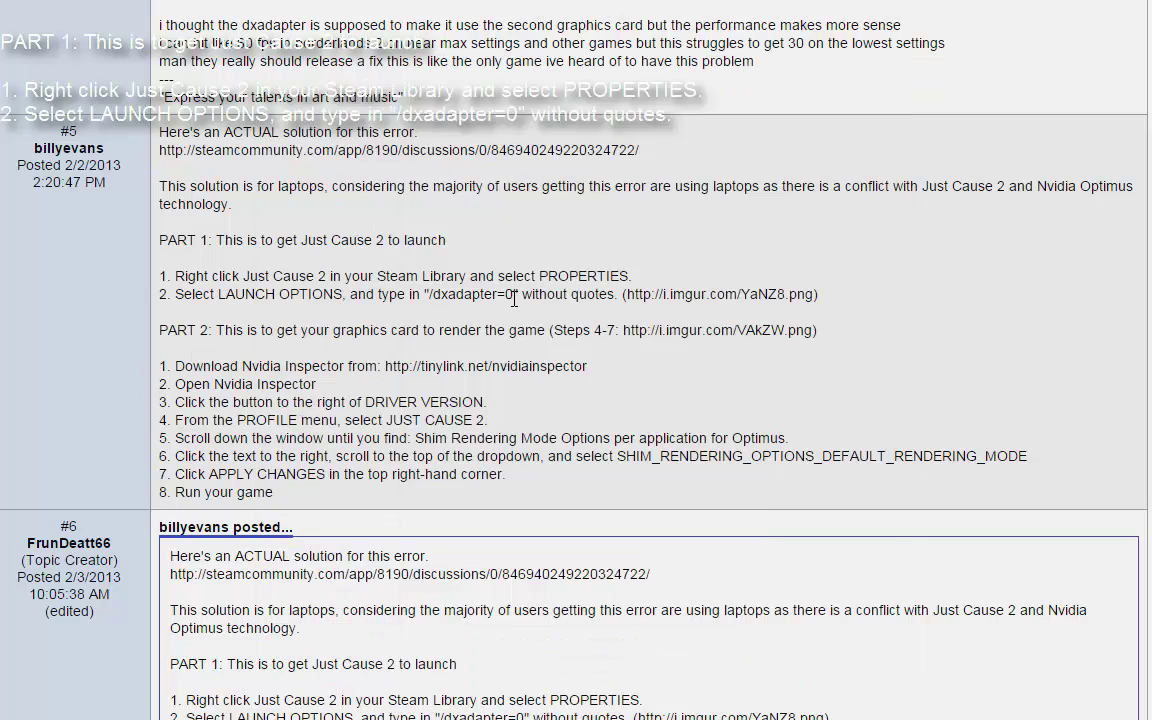
{"action": "left_click_drag", "start_coordinate": [513, 295], "coordinate": [435, 299]}
{"action": "key", "text": "ctrl+c"}
{"action": "left_click", "coordinate": [540, 656]}
{"action": "key", "text": "ctrl+v"}
{"action": "left_click", "coordinate": [568, 378]}
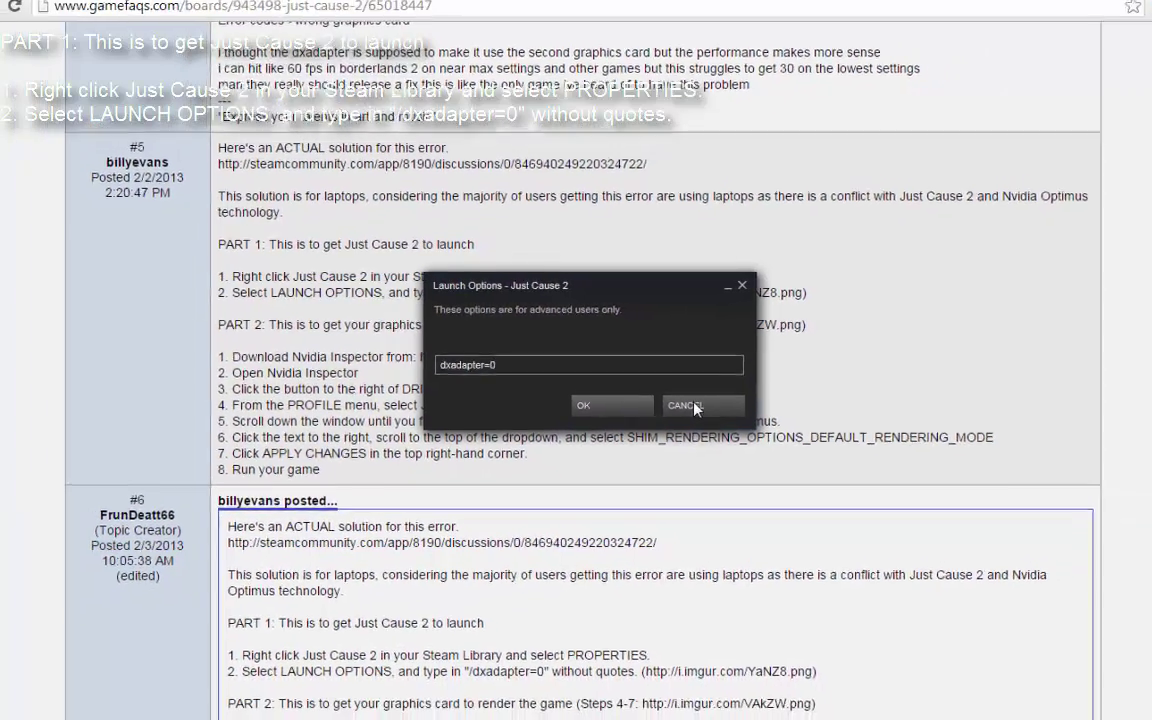
{"action": "left_click", "coordinate": [722, 430]}
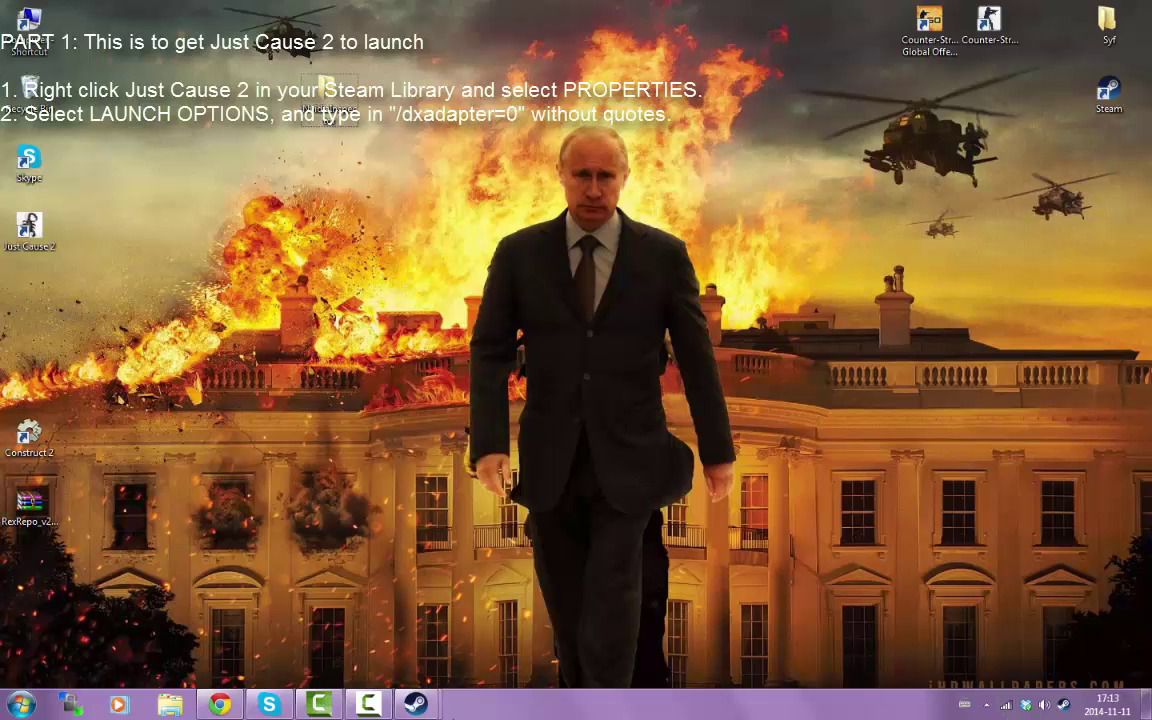
- Create another Just Cause 2 desktop shortcut from the Properties window and acknowledge it
{"action": "mouse_move", "coordinate": [416, 704]}
{"action": "left_click", "coordinate": [464, 580]}
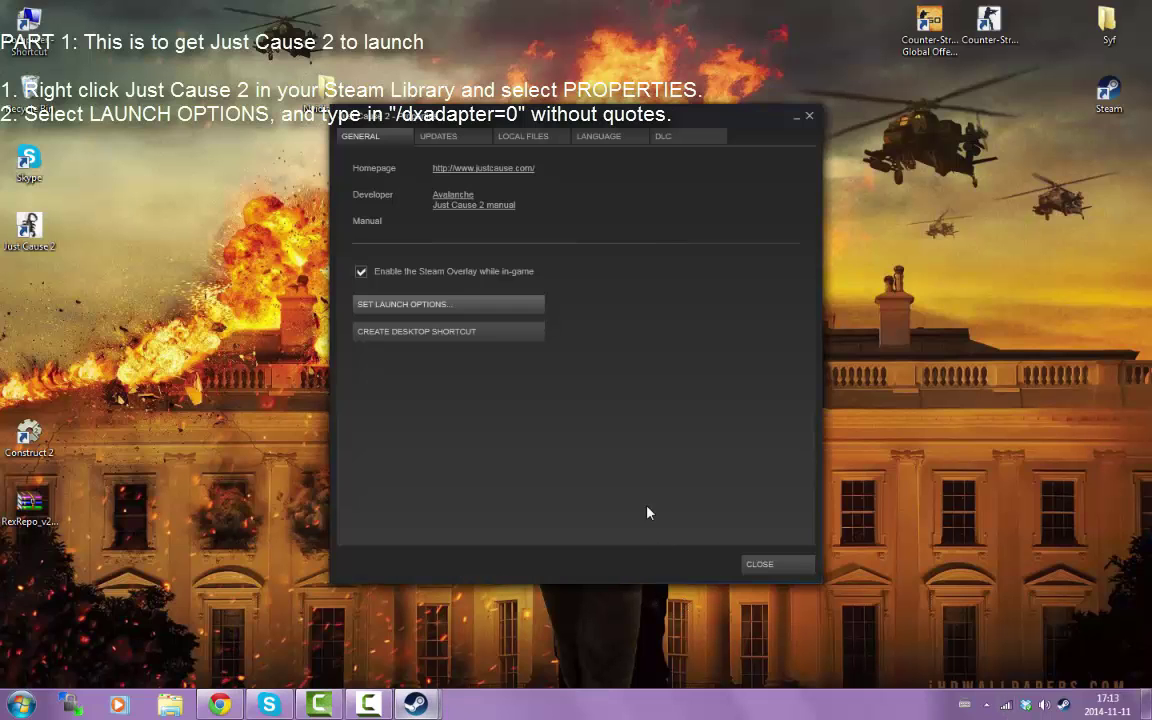
{"action": "left_click", "coordinate": [374, 336]}
{"action": "left_click", "coordinate": [568, 372]}
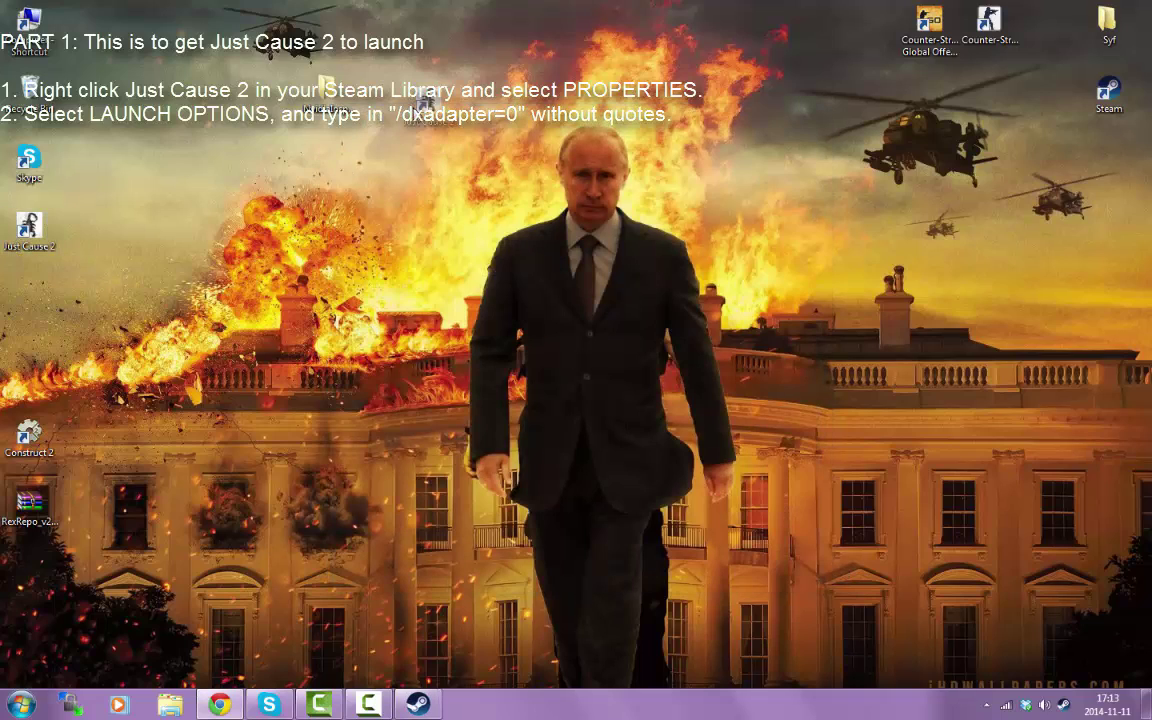
- Move the shortcut up, append -dxadapter=0 to its steam://rungameid/8190 URL, then remove it again
{"action": "left_click_drag", "start_coordinate": [428, 100], "coordinate": [450, 92]}
{"action": "right_click", "coordinate": [450, 95]}
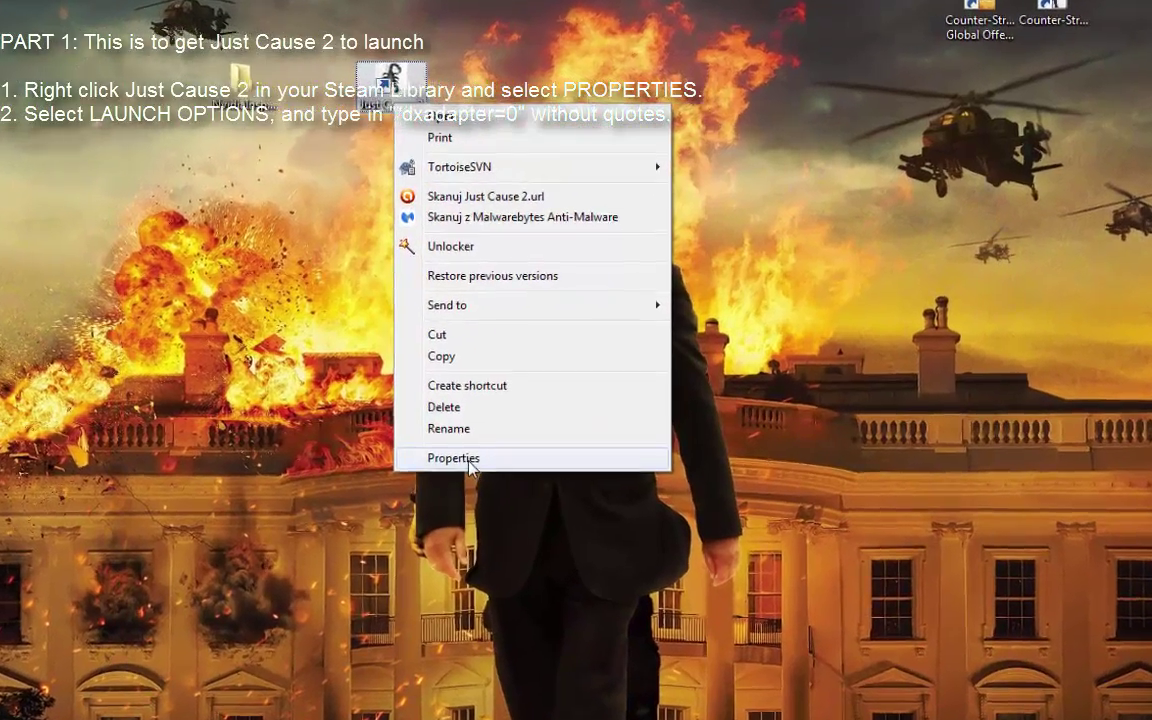
{"action": "left_click", "coordinate": [455, 460]}
{"action": "left_click", "coordinate": [657, 237]}
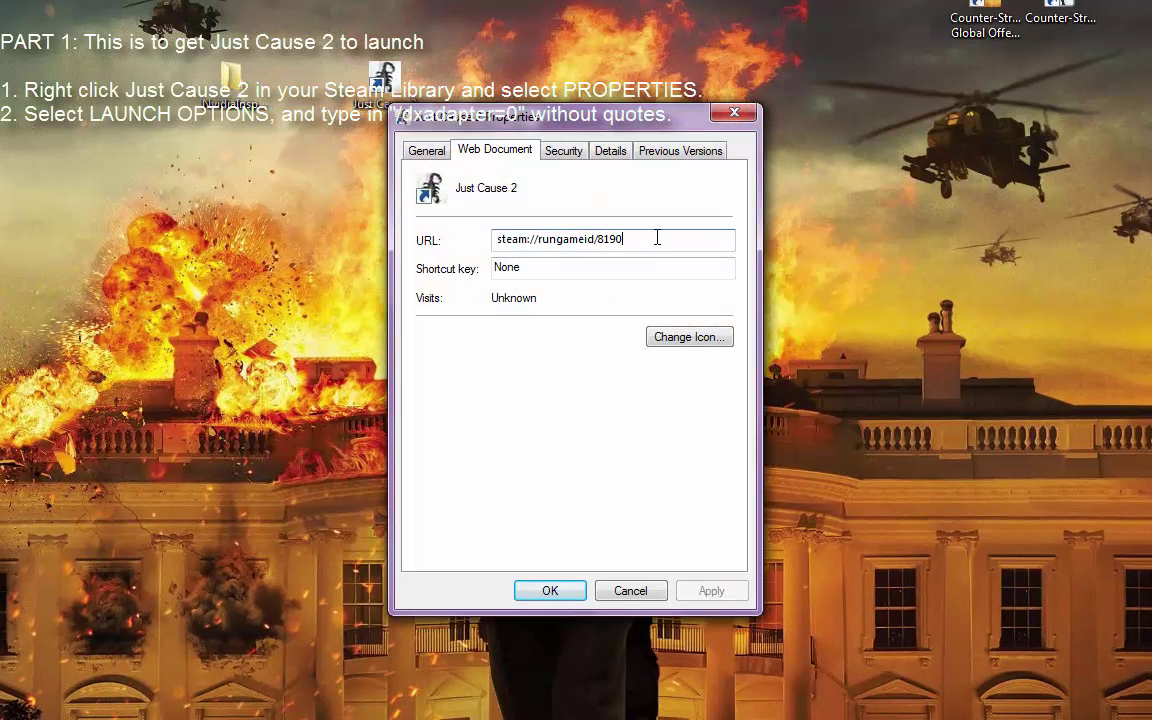
{"action": "type", "text": " -dxadapter=0"}
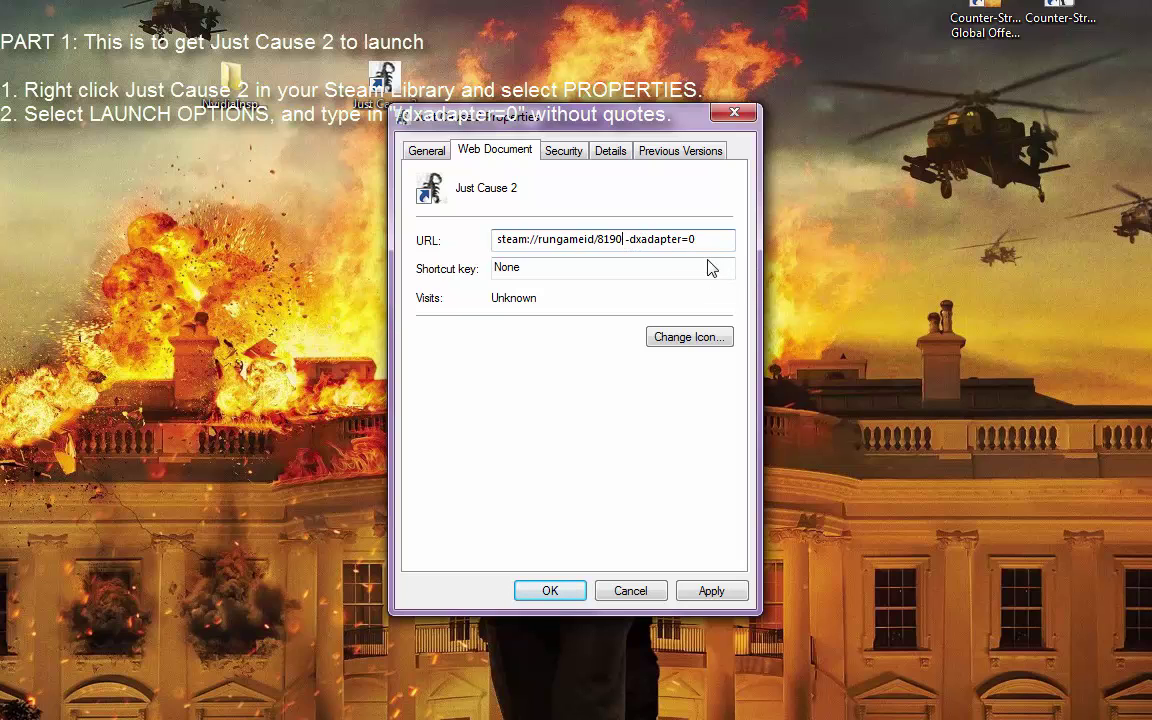
{"action": "left_click_drag", "start_coordinate": [716, 240], "coordinate": [624, 238]}
{"action": "key", "text": "BackSpace"}
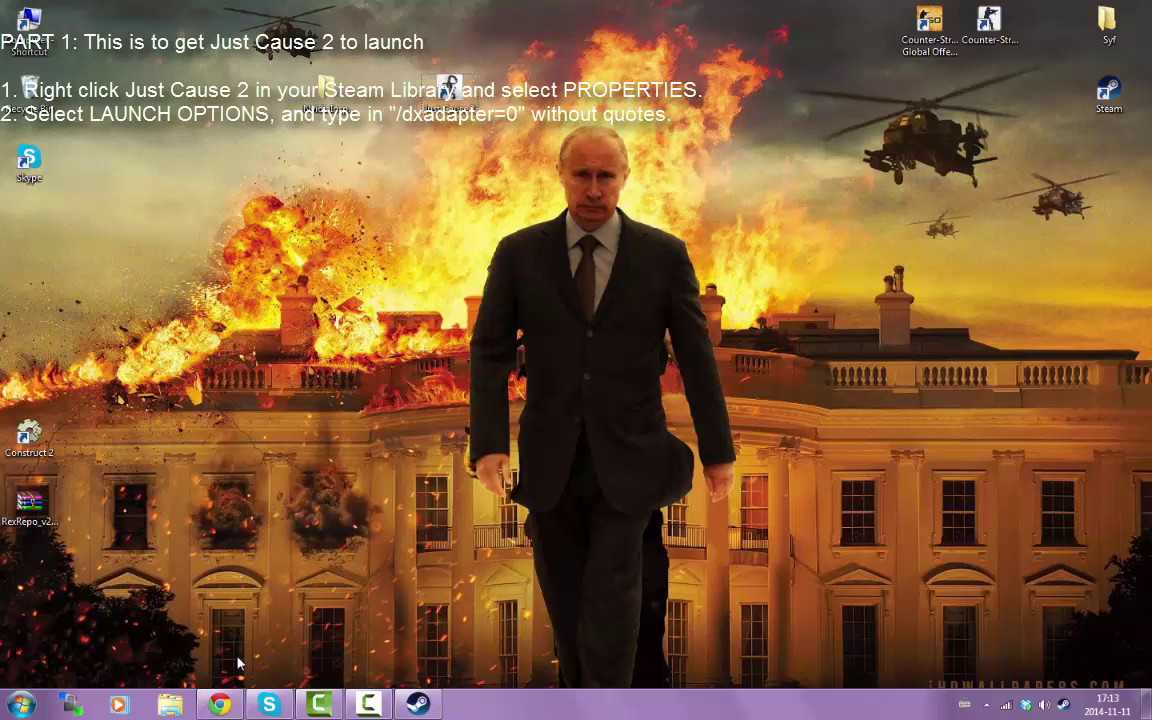
- Launch nvidiaInspector.exe from the NvidiaInspector folder, allowing it past the security warning
{"action": "left_click", "coordinate": [219, 704]}
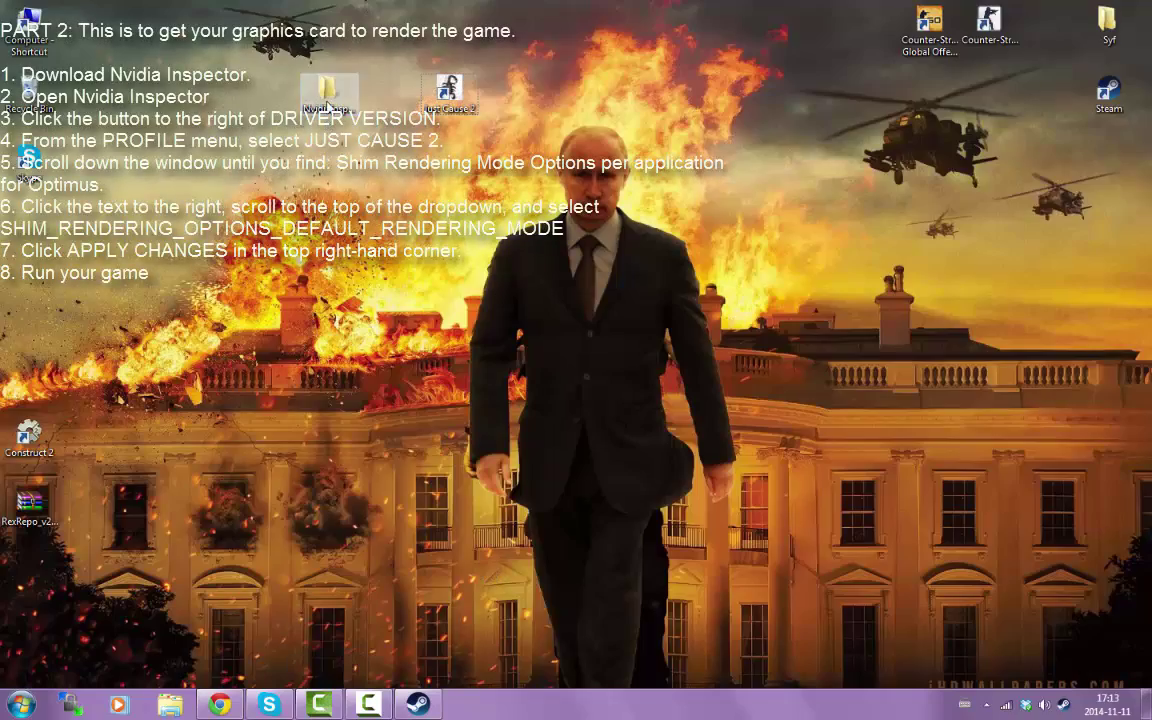
{"action": "double_click", "coordinate": [329, 100]}
{"action": "left_click", "coordinate": [840, 265]}
{"action": "double_click", "coordinate": [840, 265]}
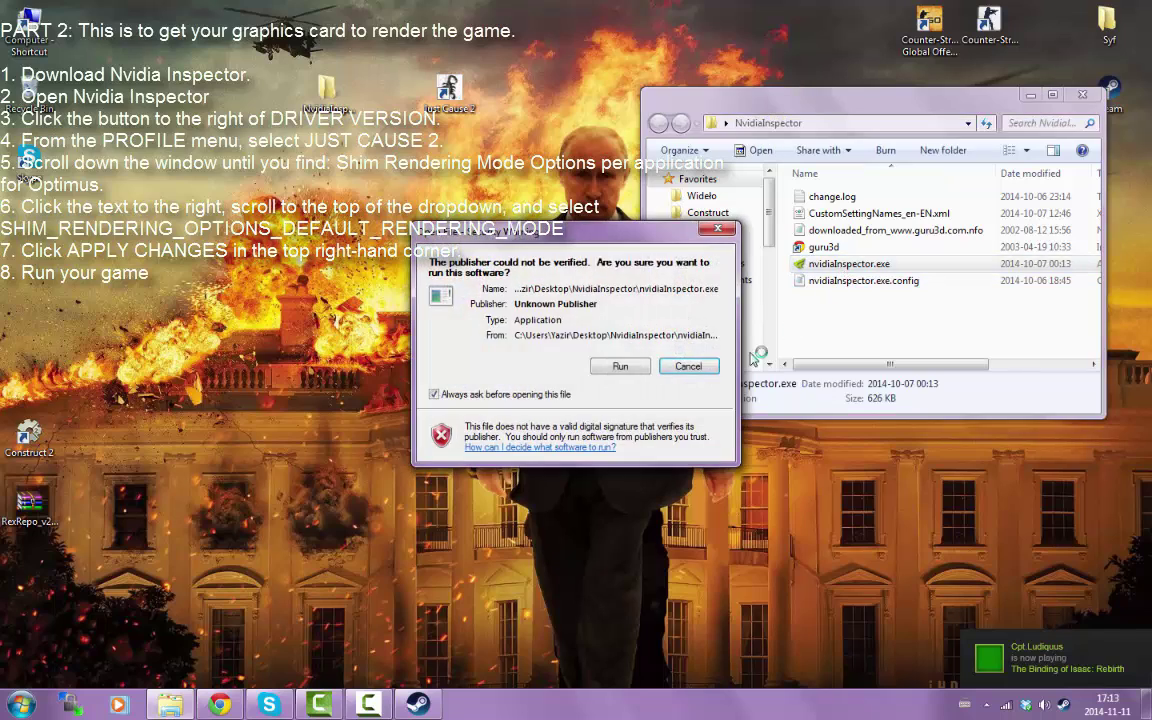
{"action": "left_click", "coordinate": [618, 329]}
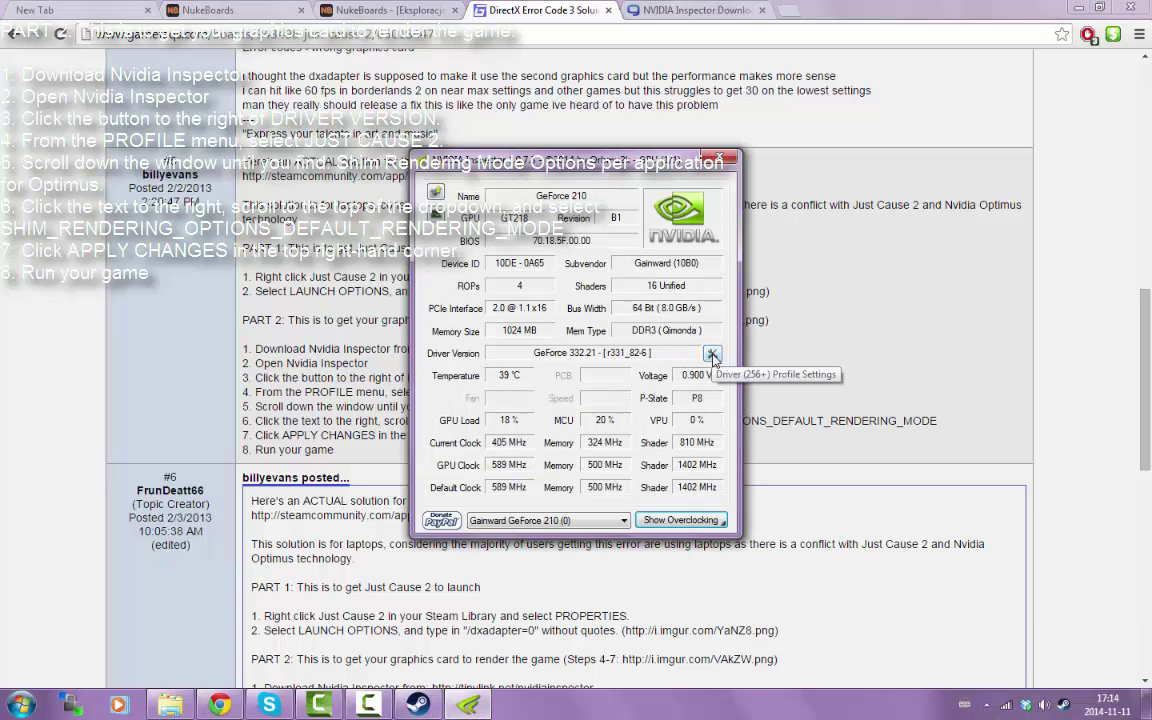
- Open the Driver Profile Settings window beside the Driver Version field
{"action": "left_click", "coordinate": [712, 356]}
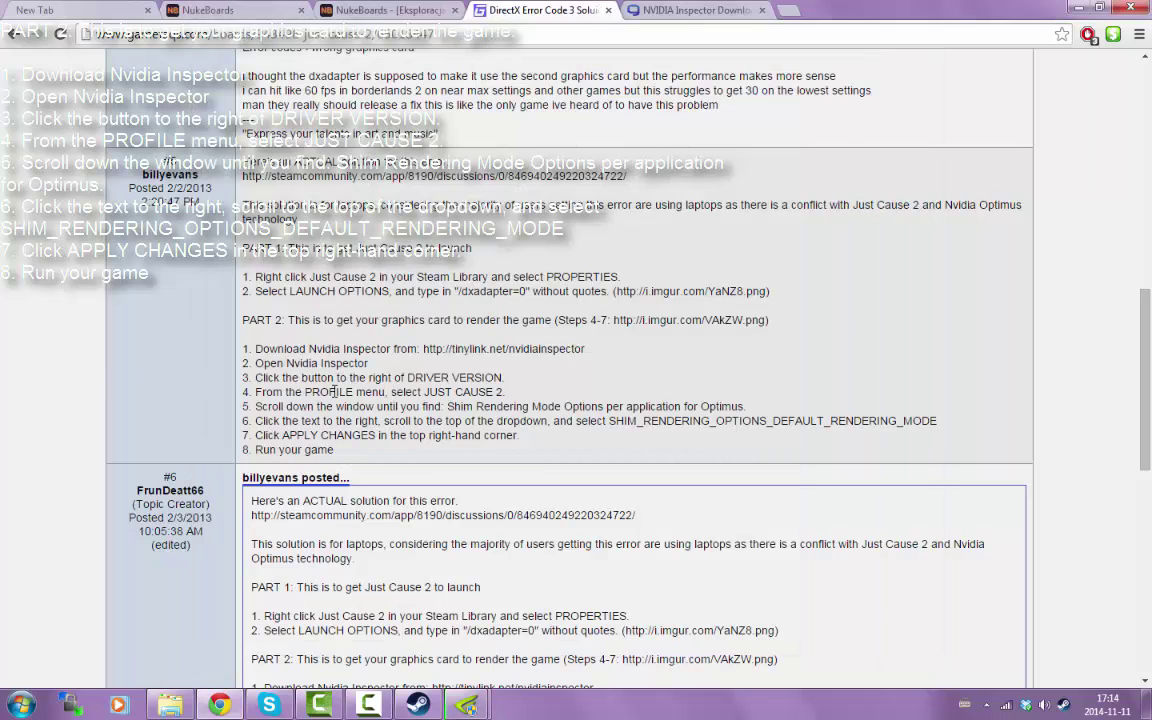
- Load the Just Cause 2 profile by typing 'Just' into the Profiles dropdown
{"action": "mouse_move", "coordinate": [467, 705]}
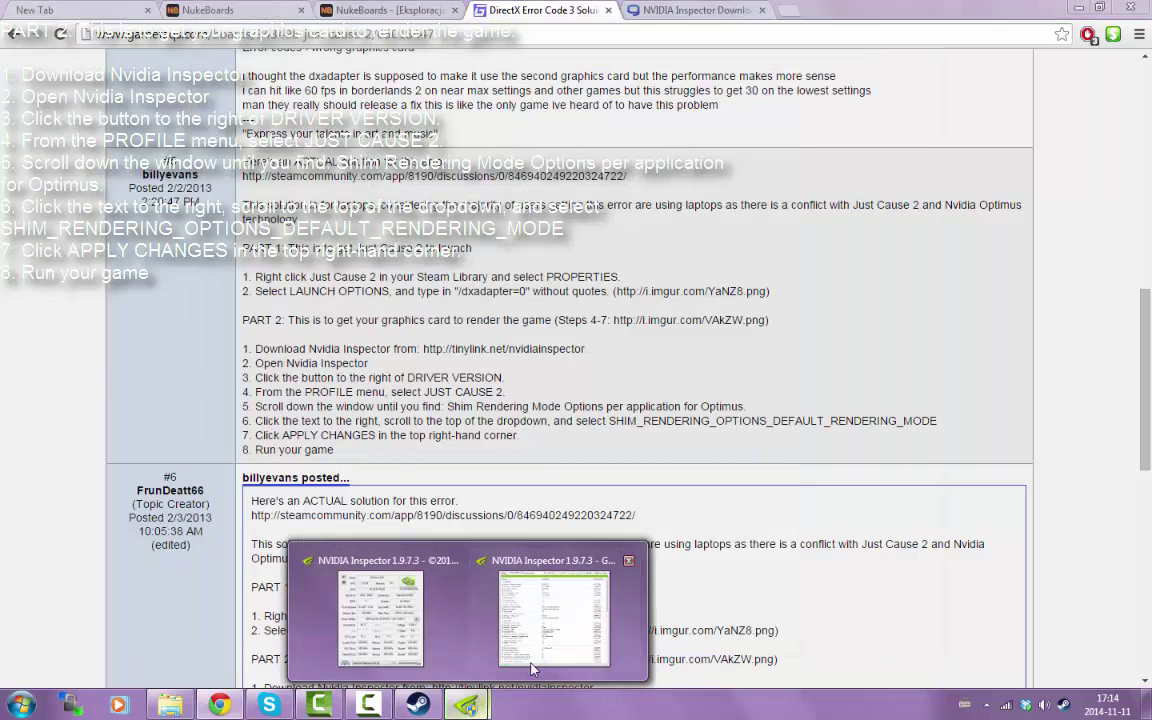
{"action": "left_click", "coordinate": [505, 550]}
{"action": "left_click", "coordinate": [471, 39]}
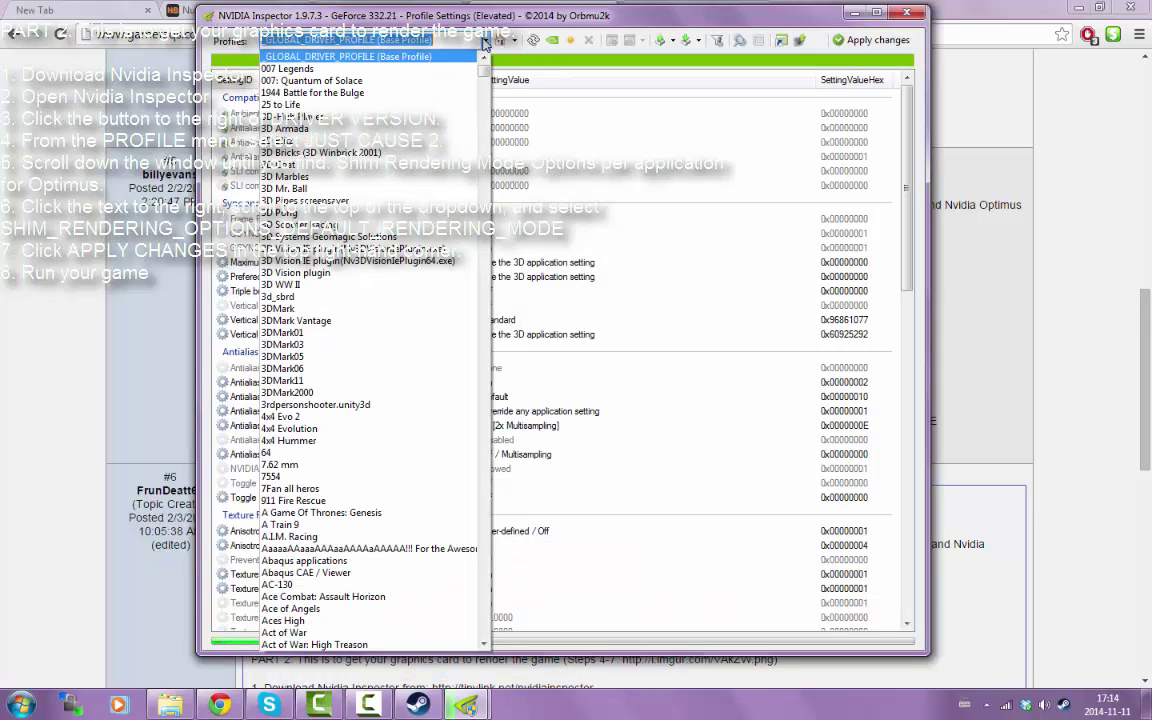
{"action": "scroll", "coordinate": [440, 130], "scroll_direction": "down", "scroll_amount": 13}
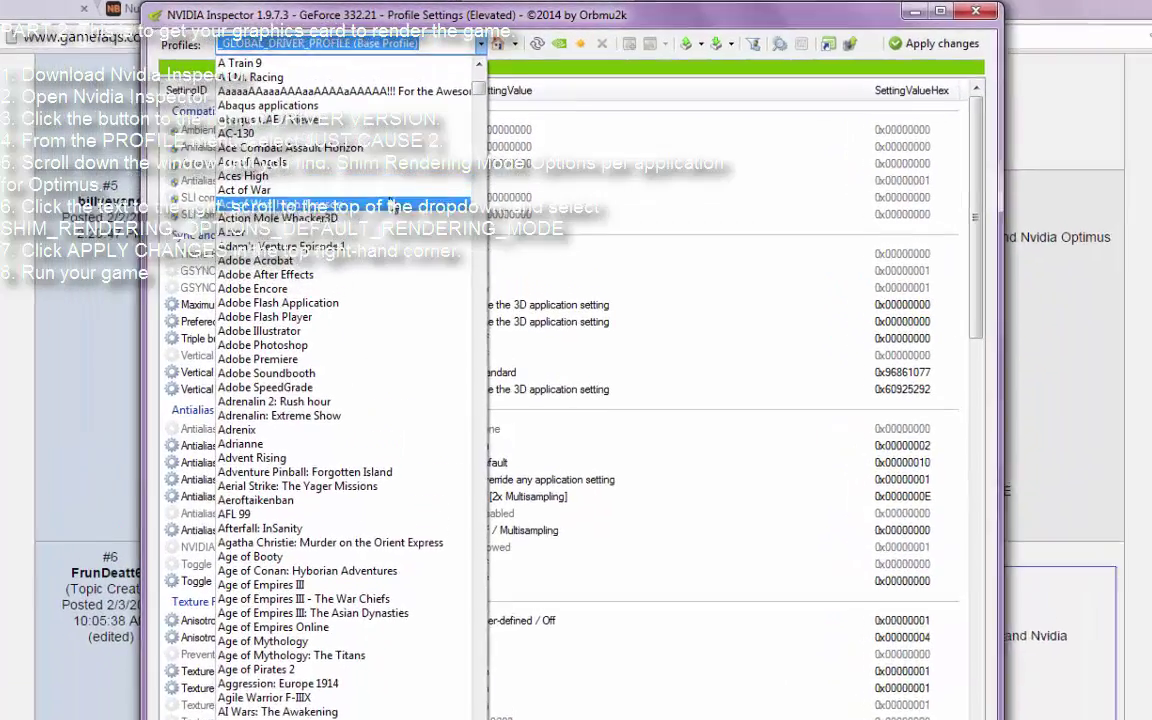
{"action": "type", "text": "j"}
{"action": "key", "text": "Escape"}
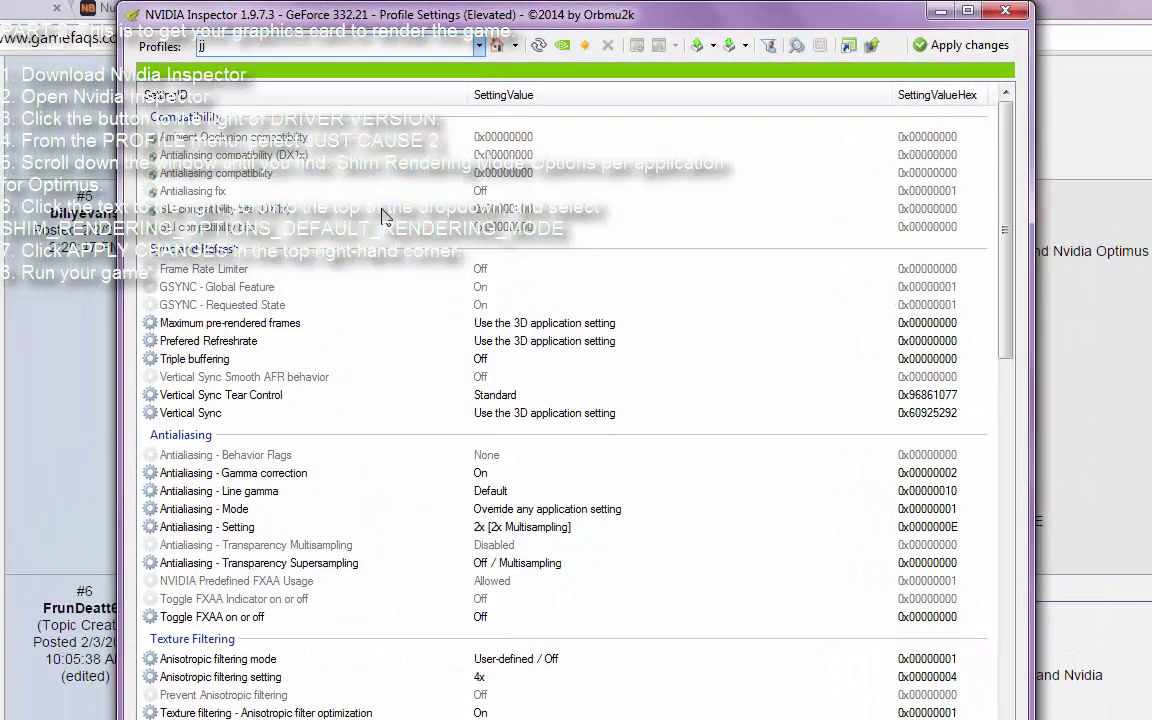
{"action": "type", "text": "ust"}
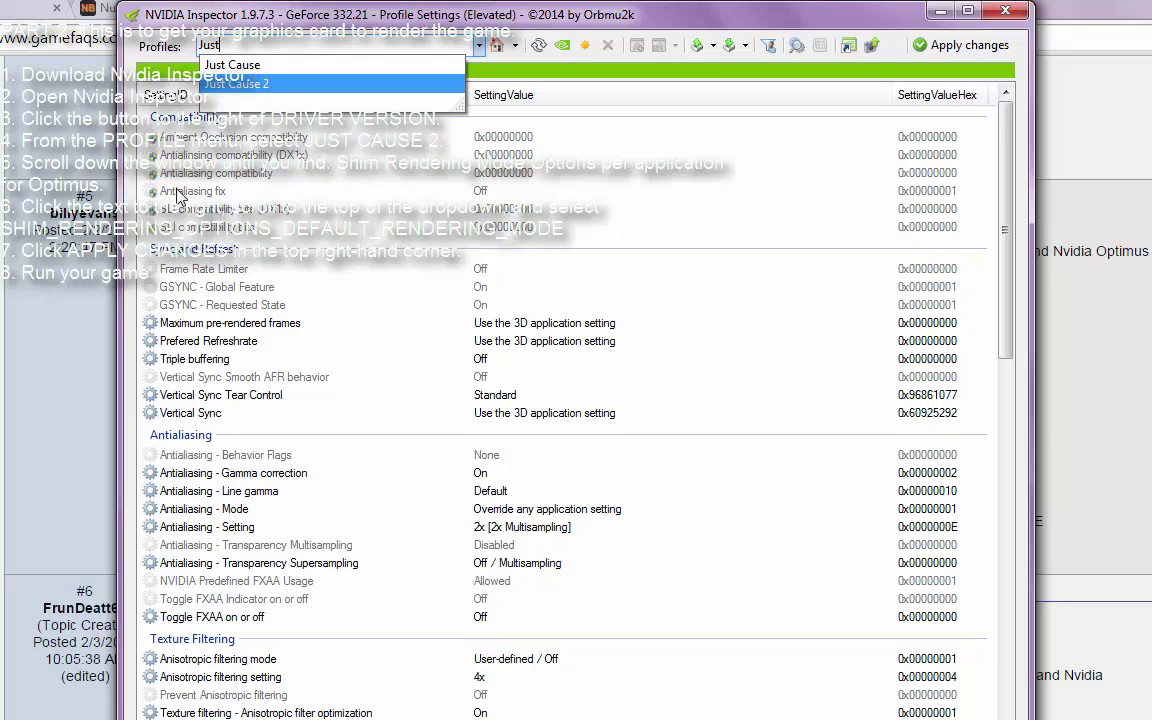
{"action": "key", "text": "Return"}
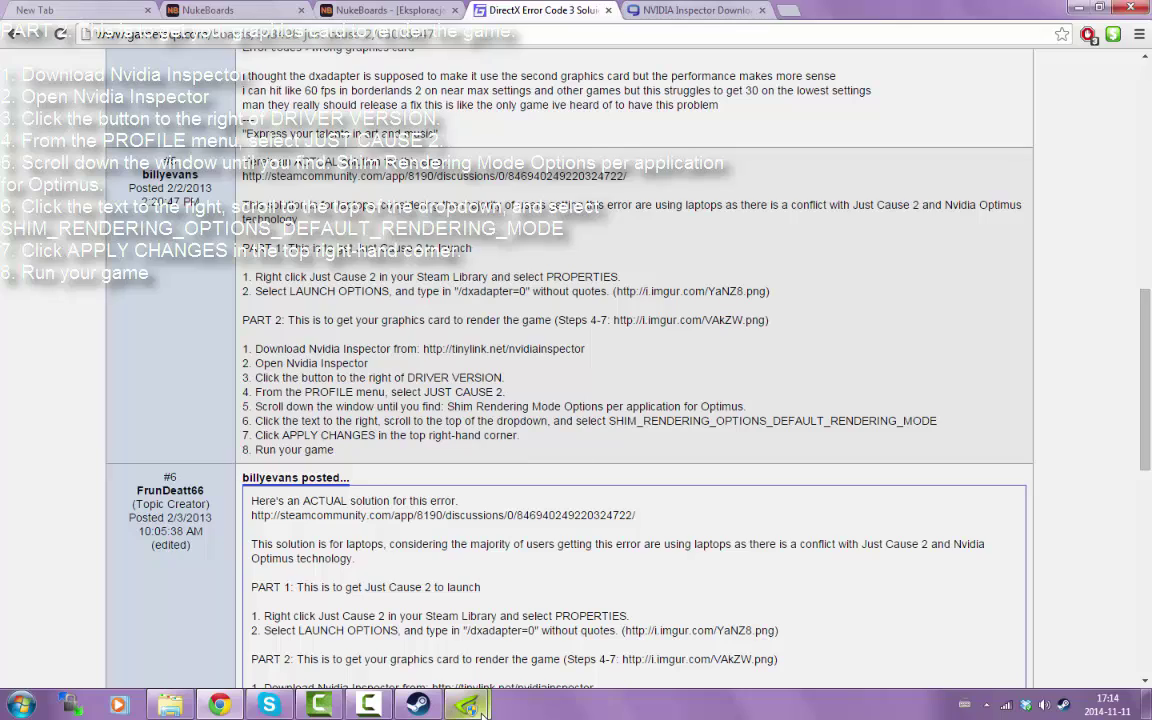
- Change the Optimus Shim Rendering Mode option to SHIM_RENDERING_OPTIONS_DEFAULT_RENDERING_MODE for Just Cause 2
{"action": "mouse_move", "coordinate": [466, 705]}
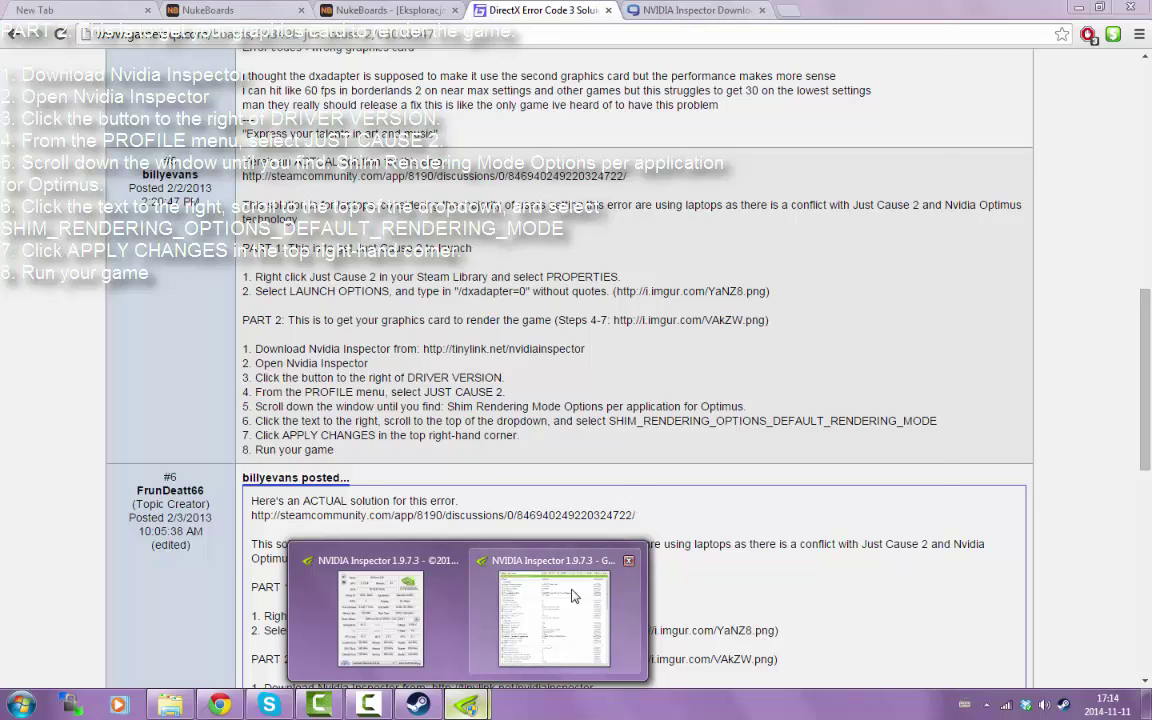
{"action": "left_click", "coordinate": [540, 565]}
{"action": "scroll", "coordinate": [532, 474], "scroll_direction": "down", "scroll_amount": 15}
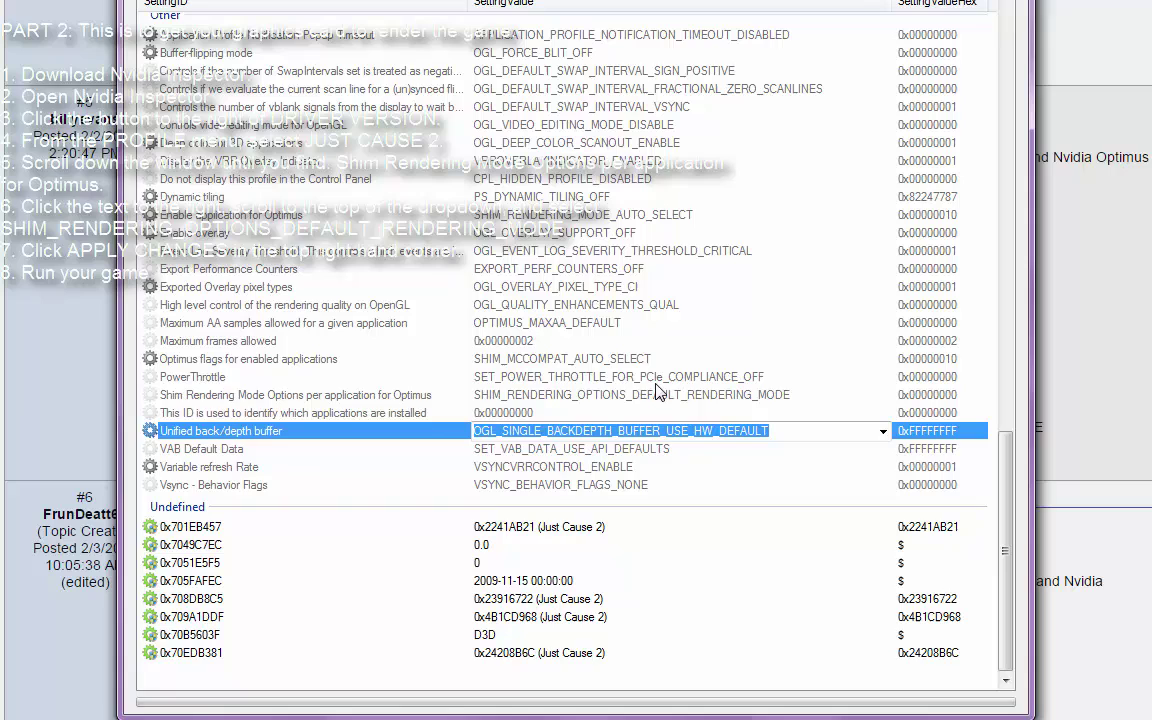
{"action": "left_click", "coordinate": [628, 396]}
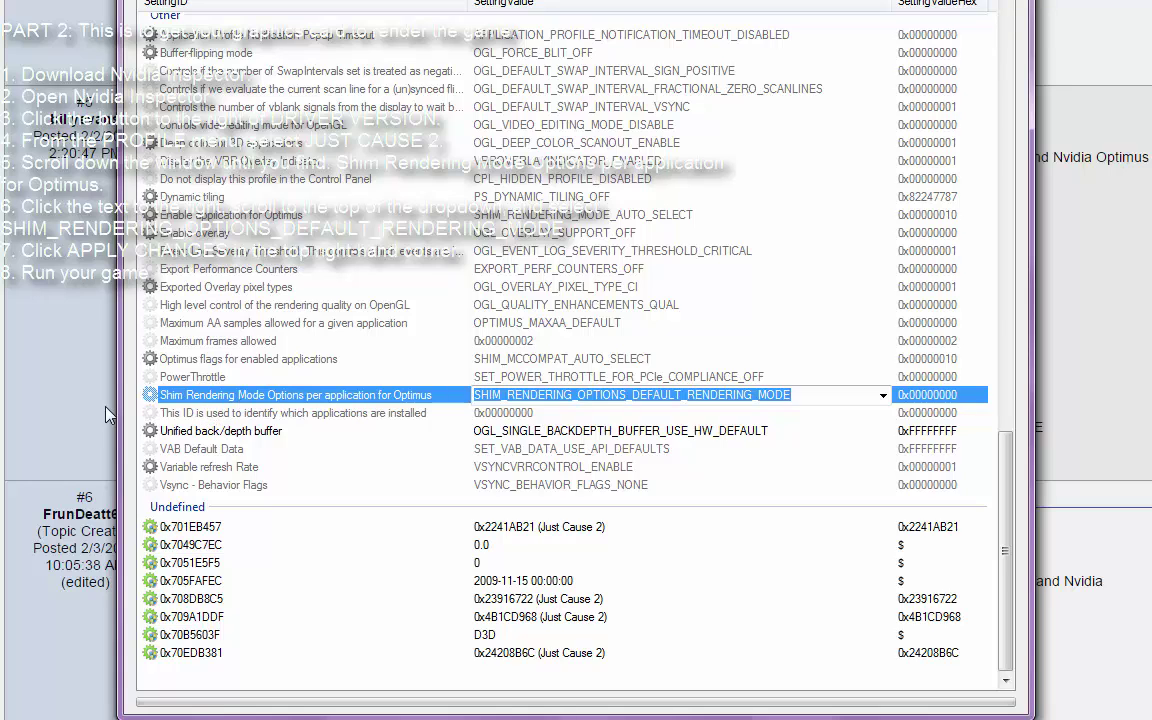
{"action": "left_click", "coordinate": [883, 395]}
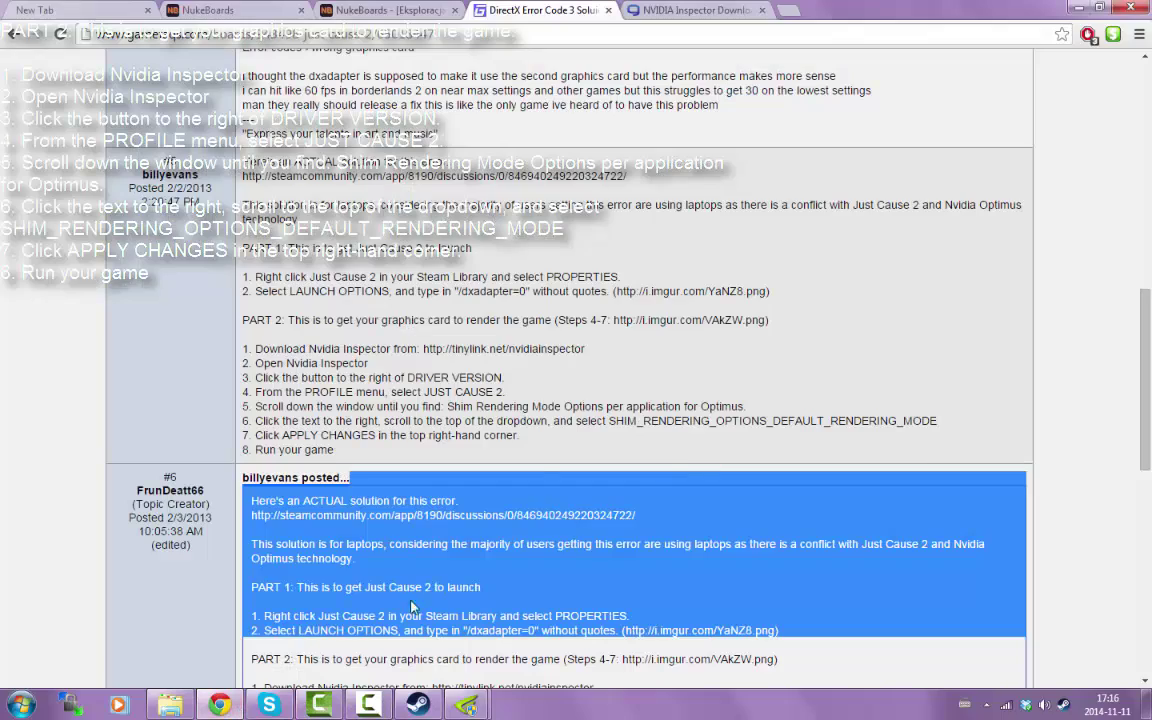
- Deselect the forum text, bring NVIDIA Inspector forward and close its Profile Settings window
{"action": "left_click", "coordinate": [692, 427]}
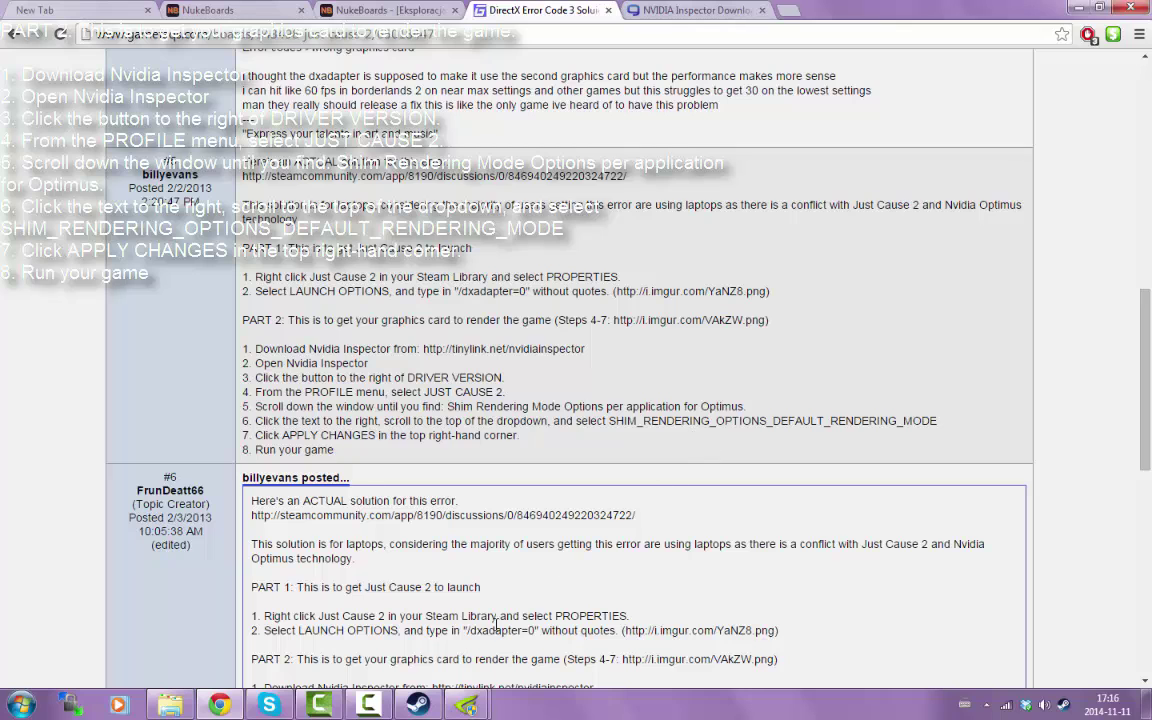
{"action": "left_click", "coordinate": [458, 560]}
{"action": "mouse_move", "coordinate": [466, 705]}
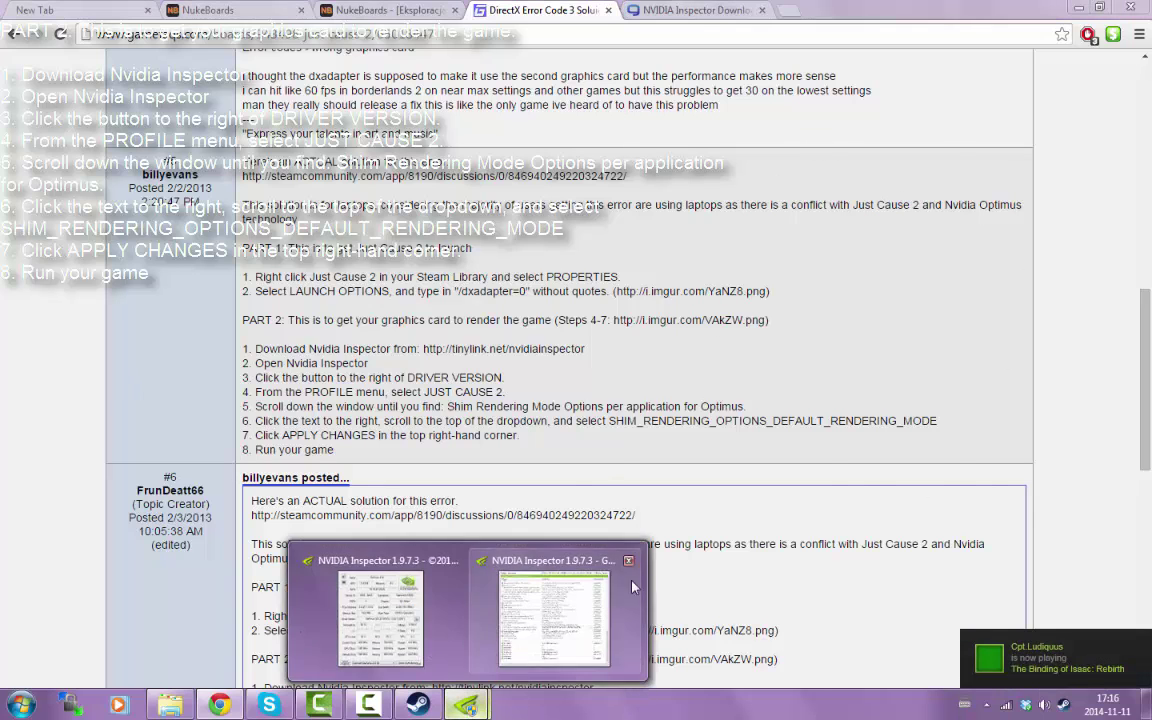
{"action": "left_click", "coordinate": [430, 615]}
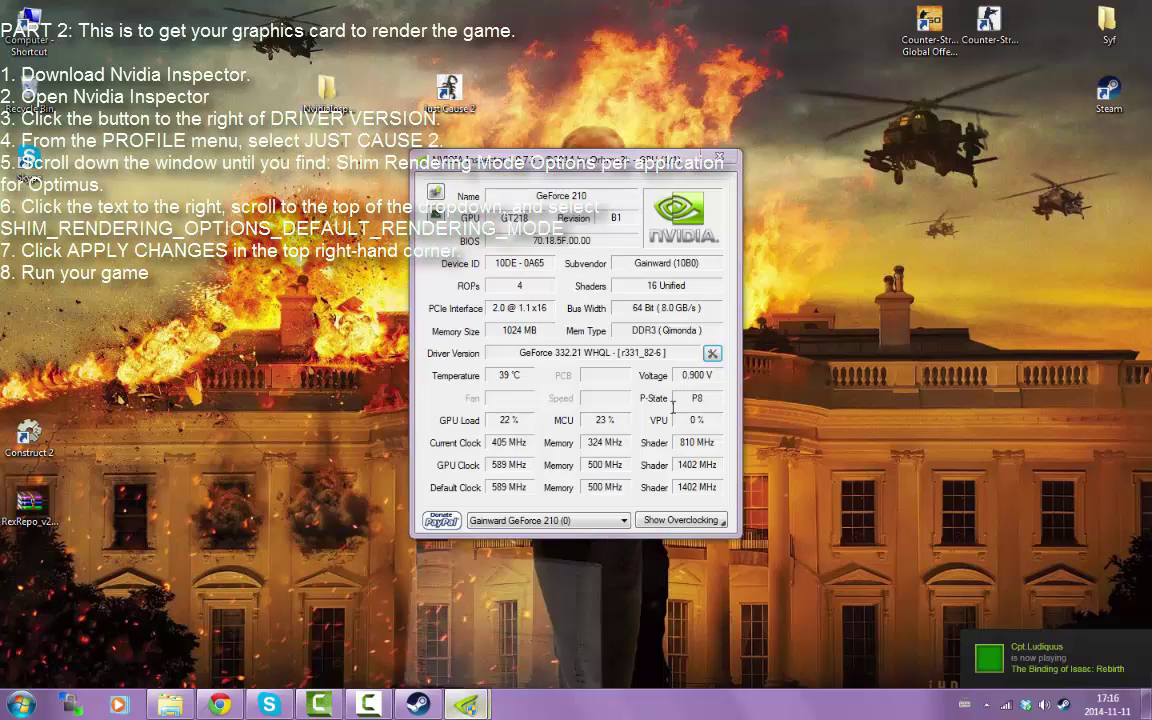
{"action": "left_click", "coordinate": [600, 640]}
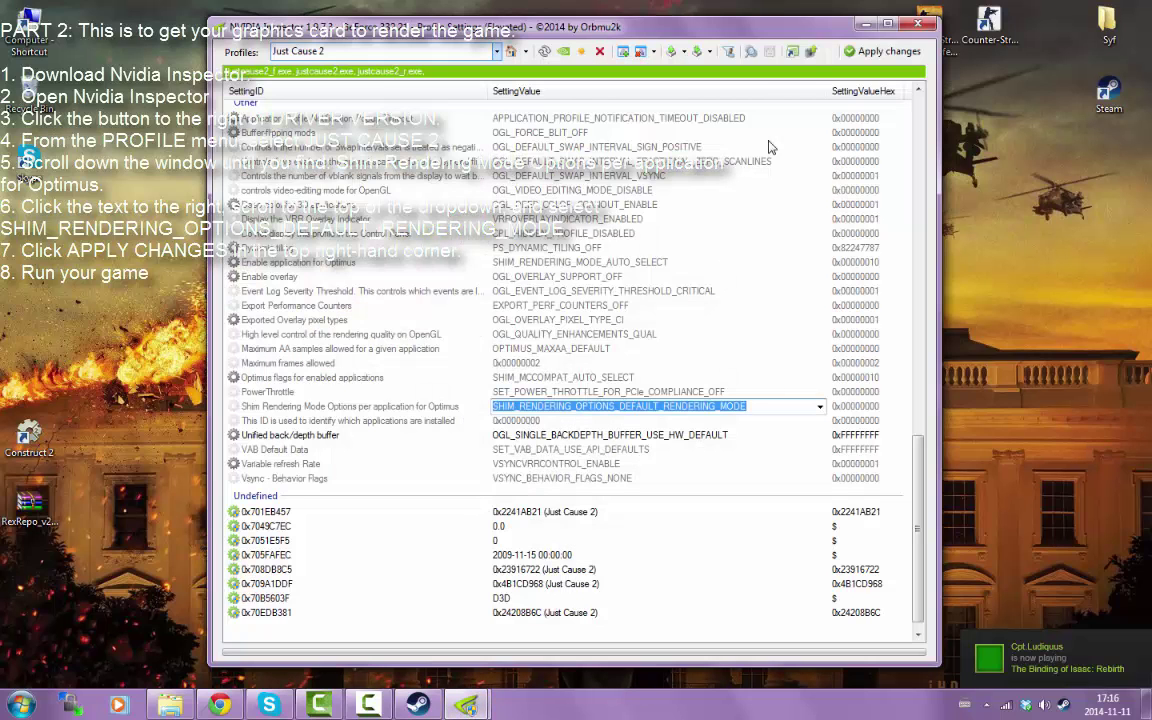
{"action": "left_click", "coordinate": [920, 26]}
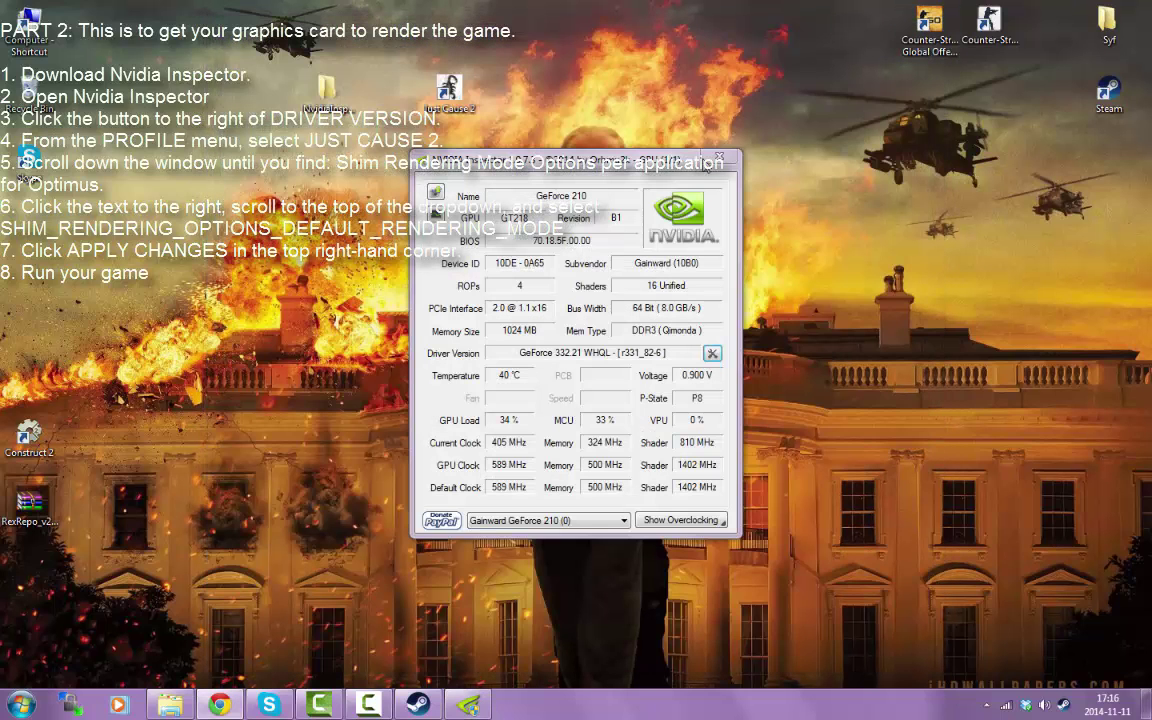